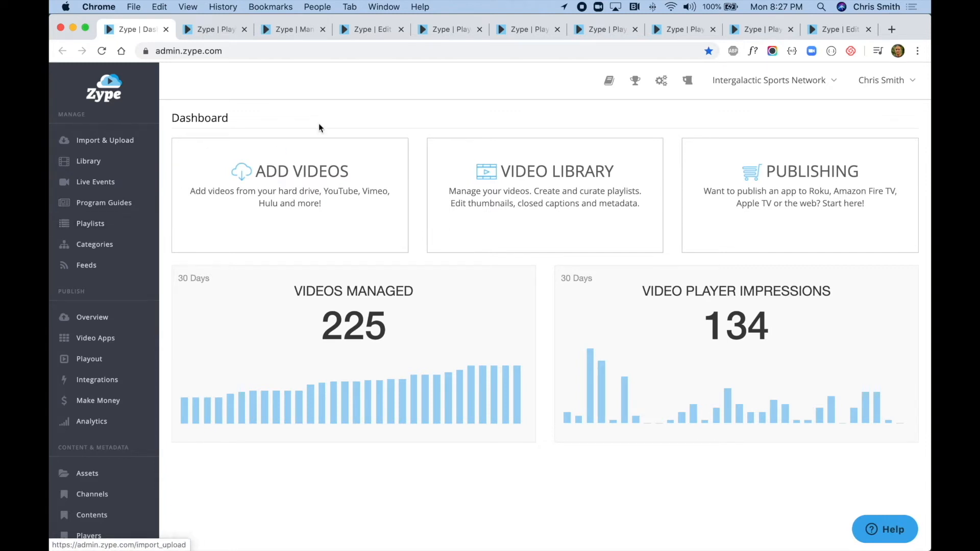
- Open the video list of the Space Swimming Playout playlist and review the order of its videos and ad slates
click(199, 30)
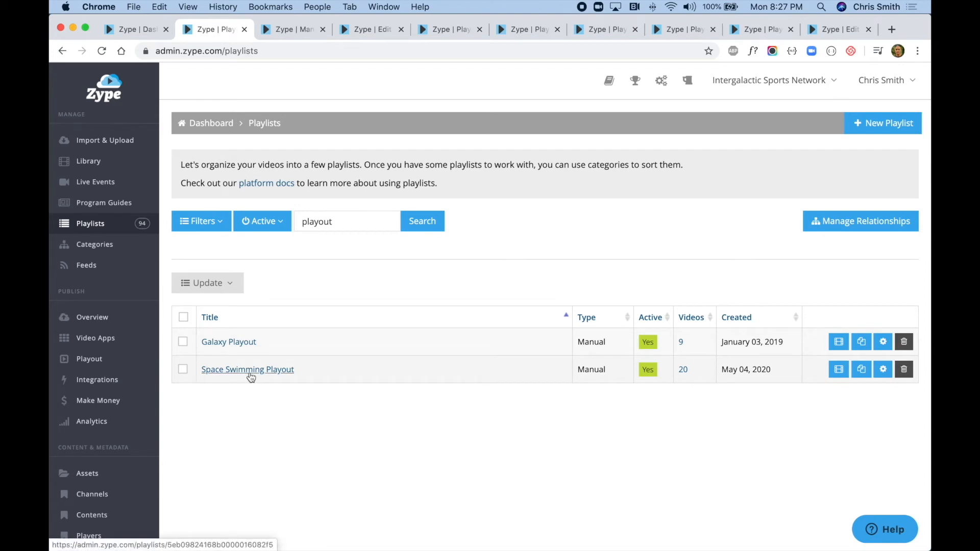
click(840, 371)
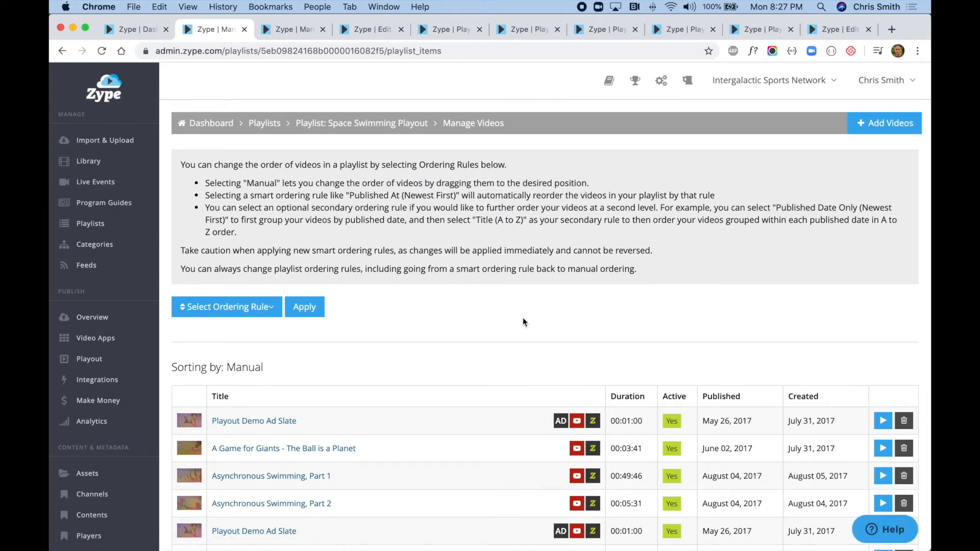
scroll(523, 318, down, 5)
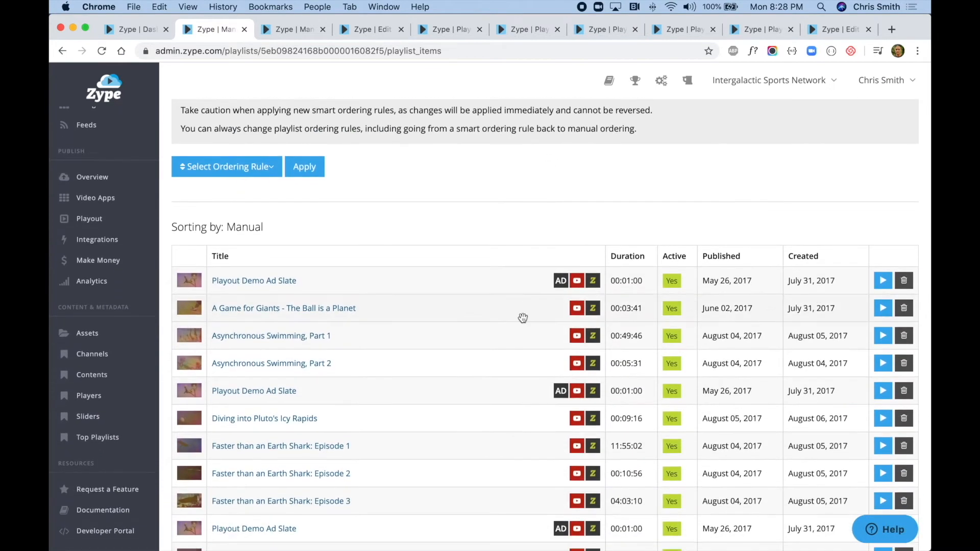
scroll(523, 317, down, 1)
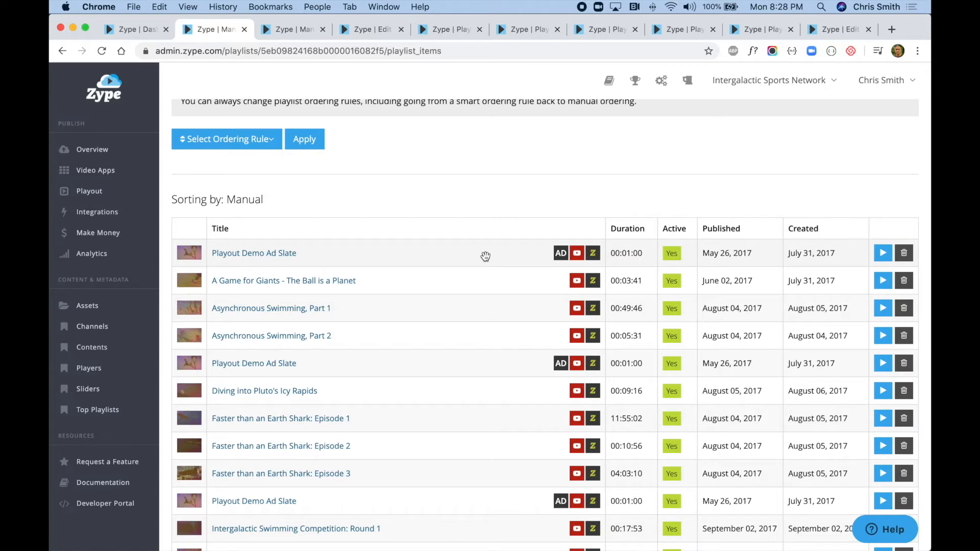
scroll(486, 256, down, 2)
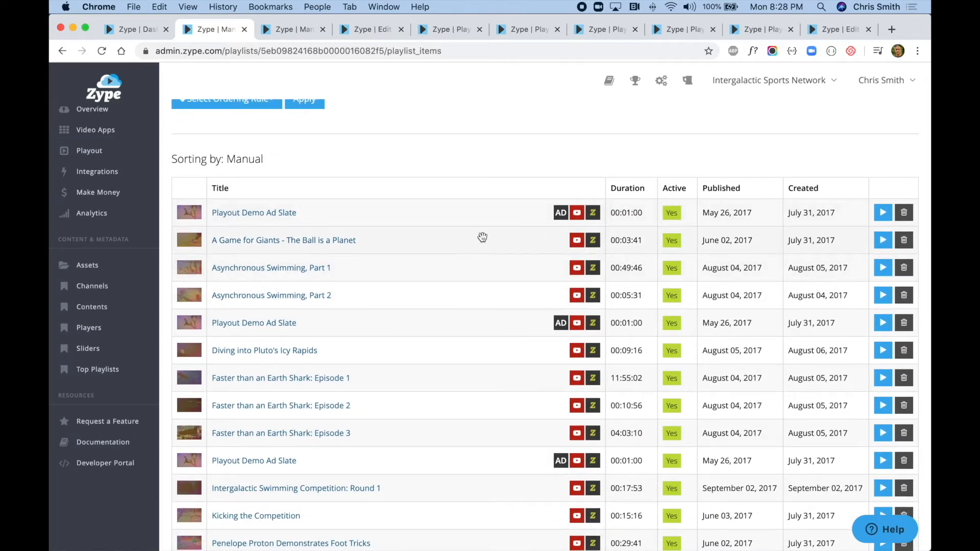
scroll(483, 233, down, 1)
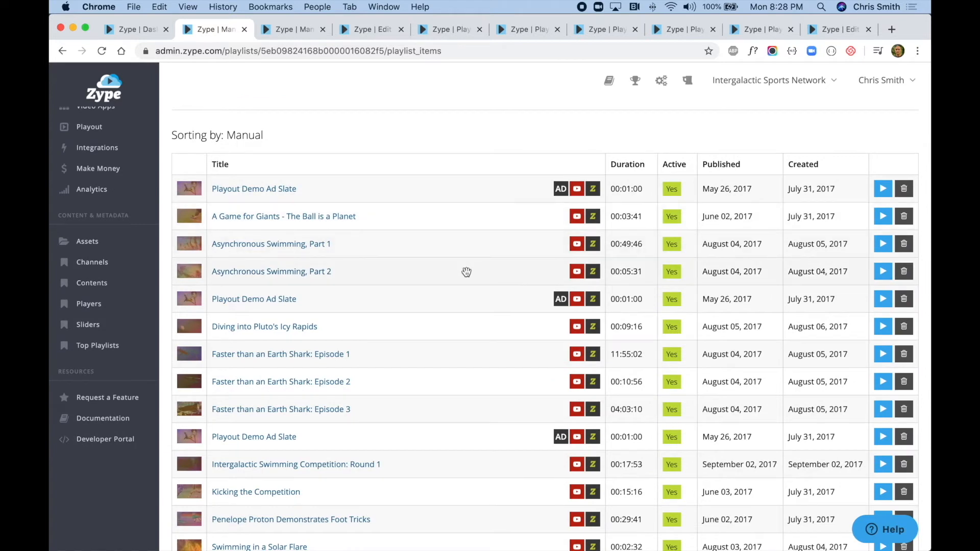
scroll(459, 227, down, 2)
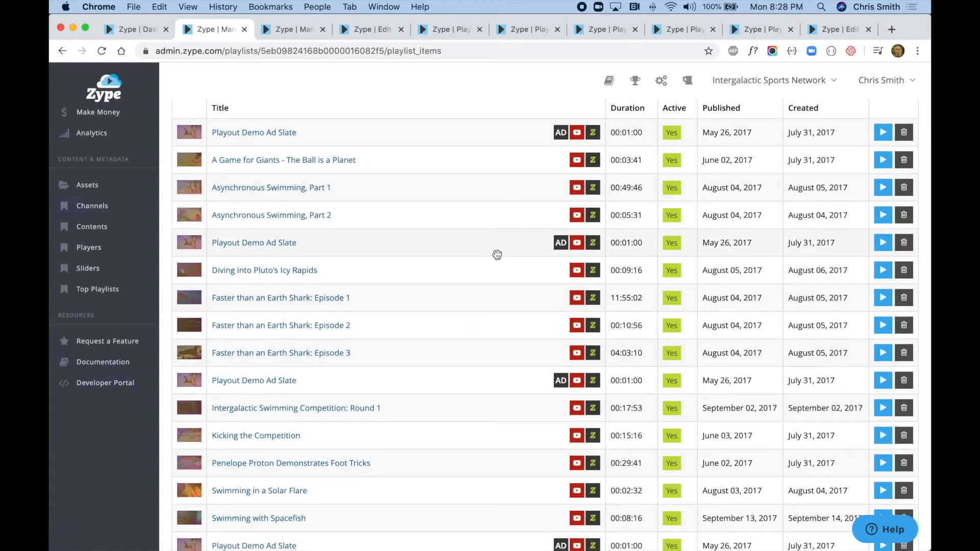
scroll(513, 136, up, 2)
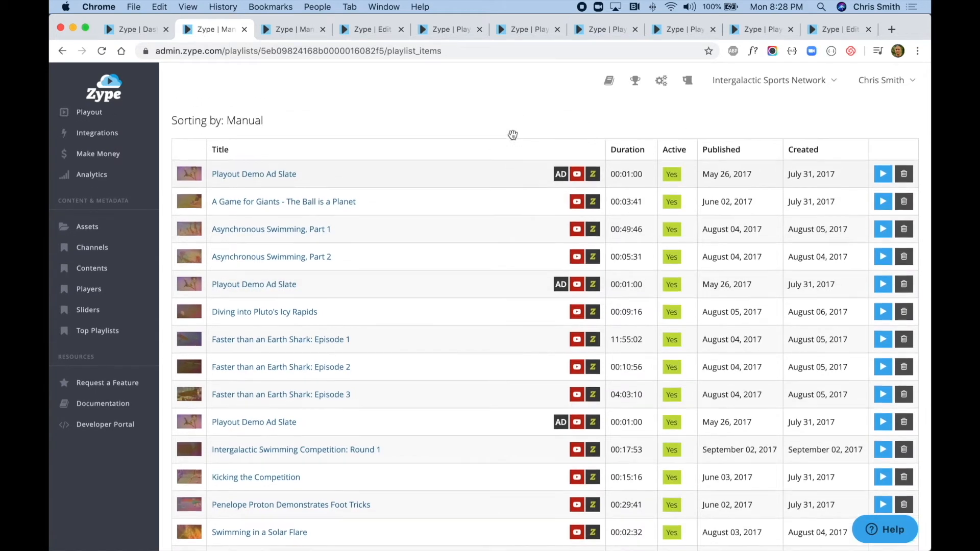
- Close the duplicate playlist page and examine the Playout Ad setting in the details of the Playout Demo Ad Slate video
click(288, 30)
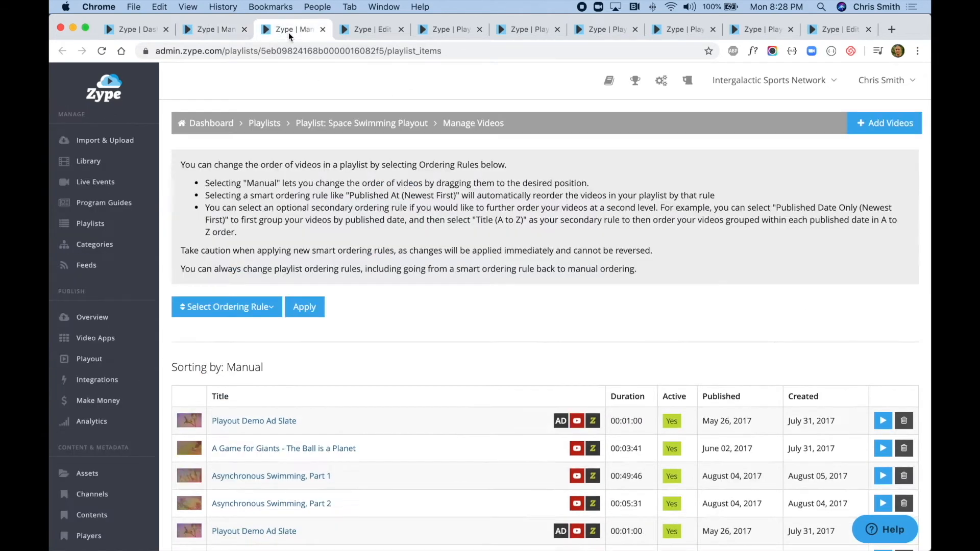
click(377, 29)
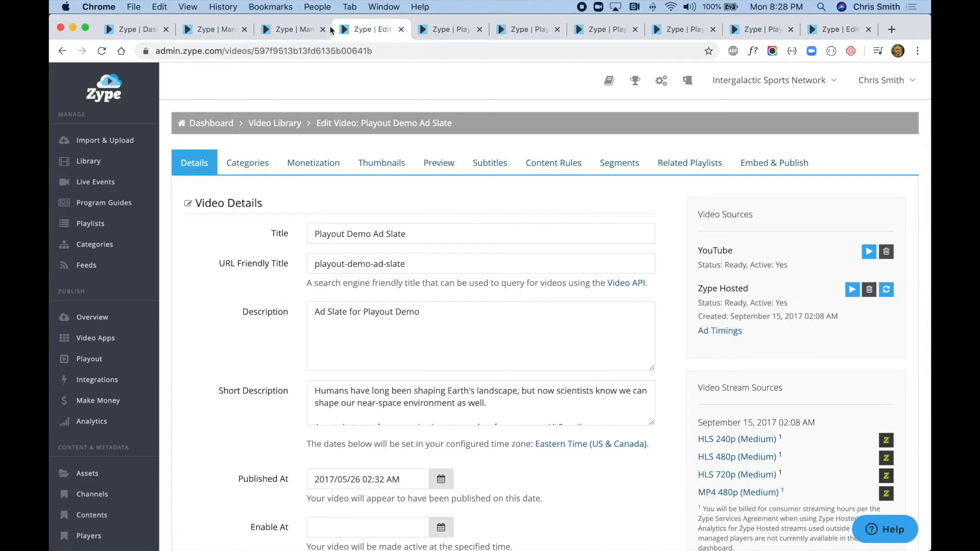
click(323, 30)
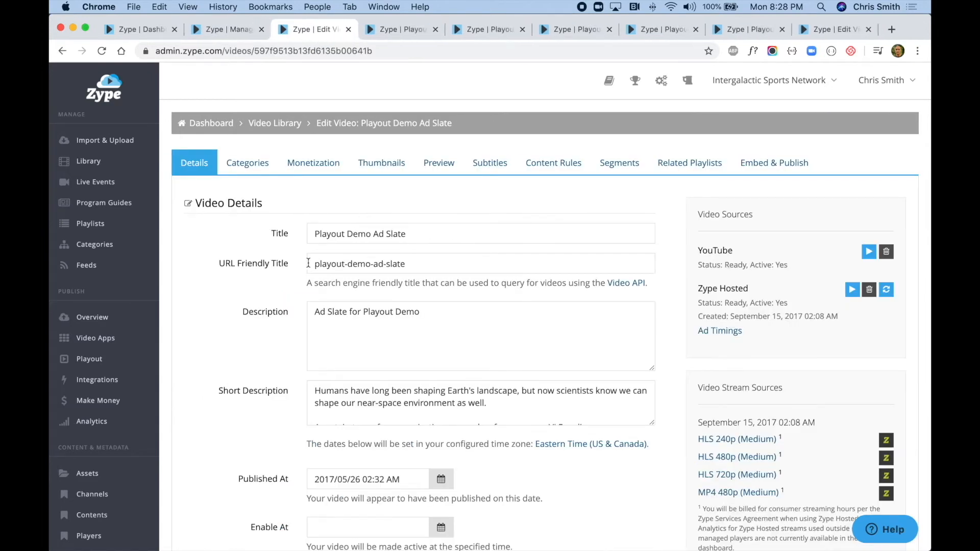
scroll(305, 317, down, 7)
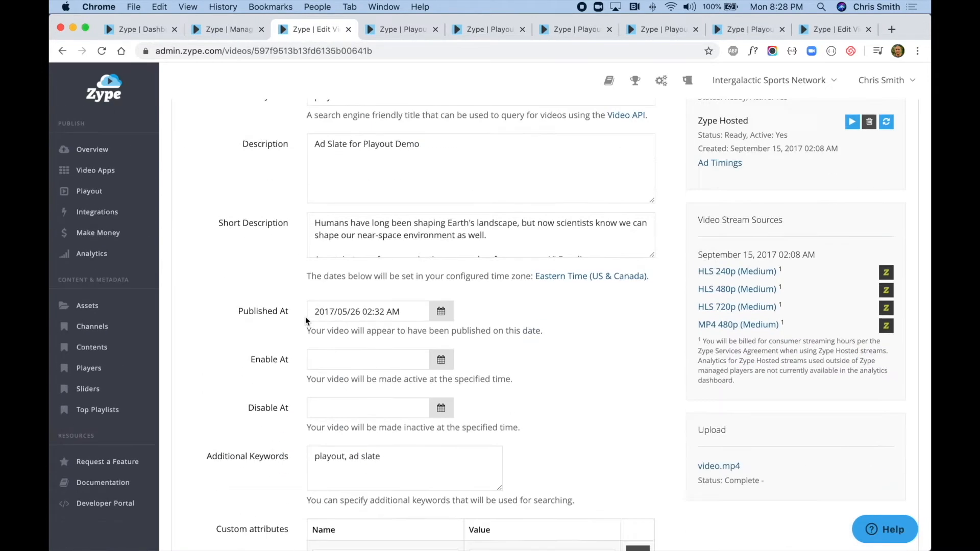
scroll(305, 317, down, 5)
scroll(306, 316, down, 6)
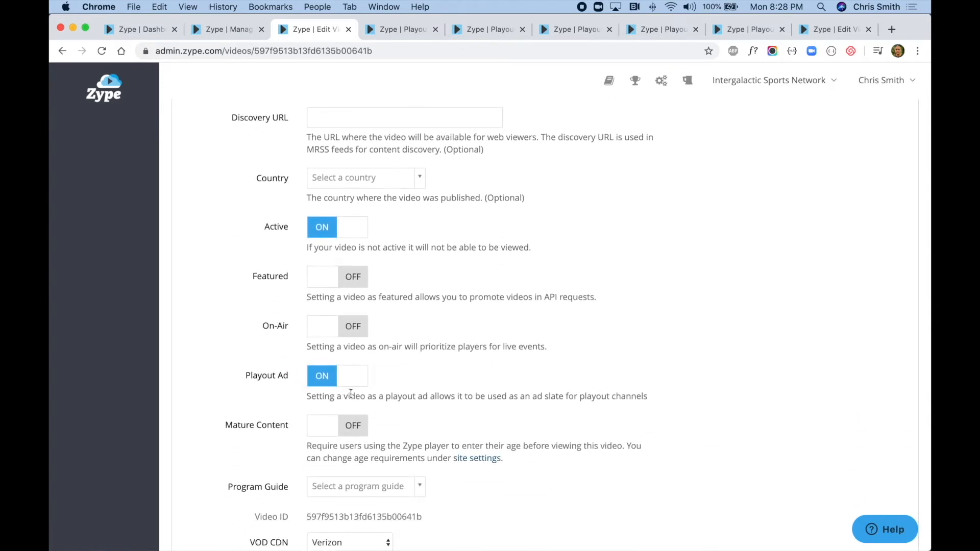
scroll(350, 393, up, 1)
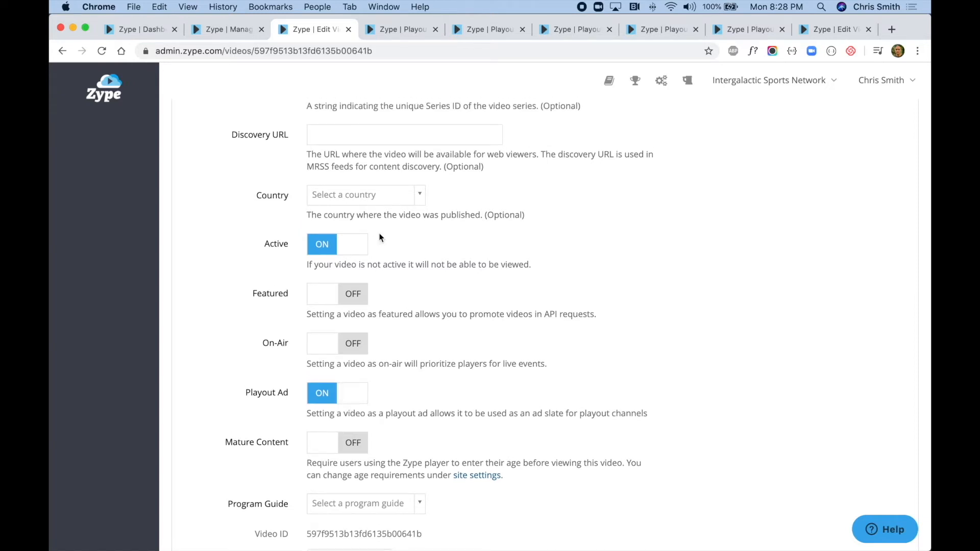
- Search for "Playout demo ad slate" and add the Playout Demo Ad Slate video to the Space Swimming Playout playlist
click(241, 30)
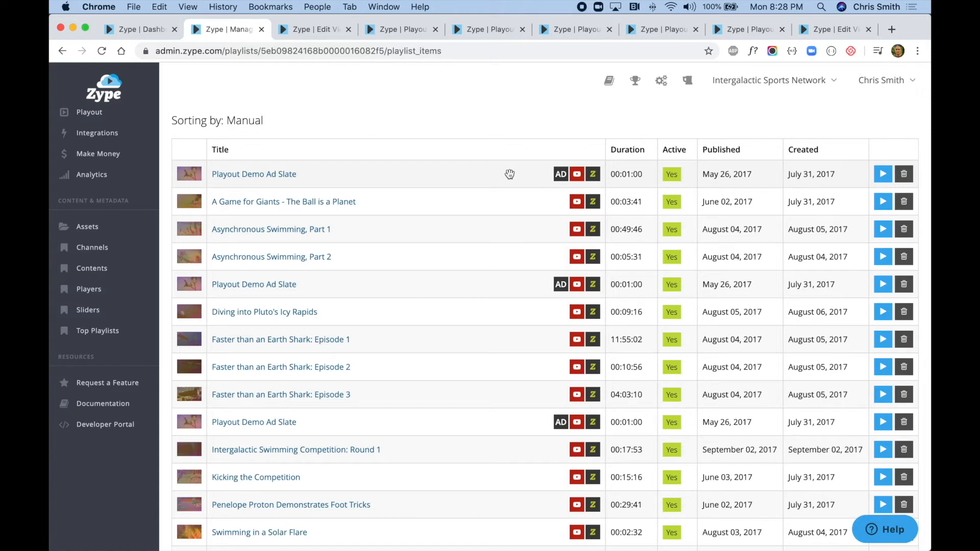
scroll(659, 175, up, 3)
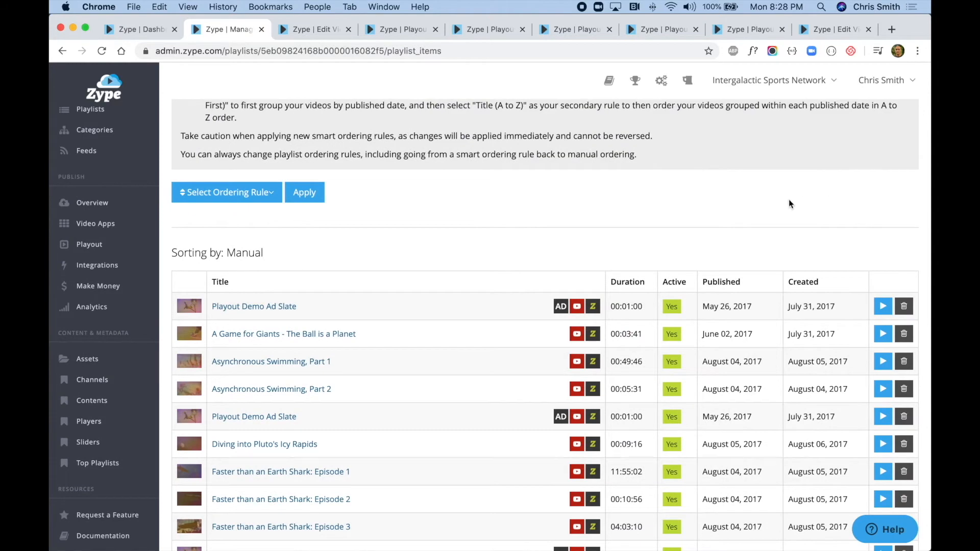
scroll(789, 200, up, 5)
click(871, 125)
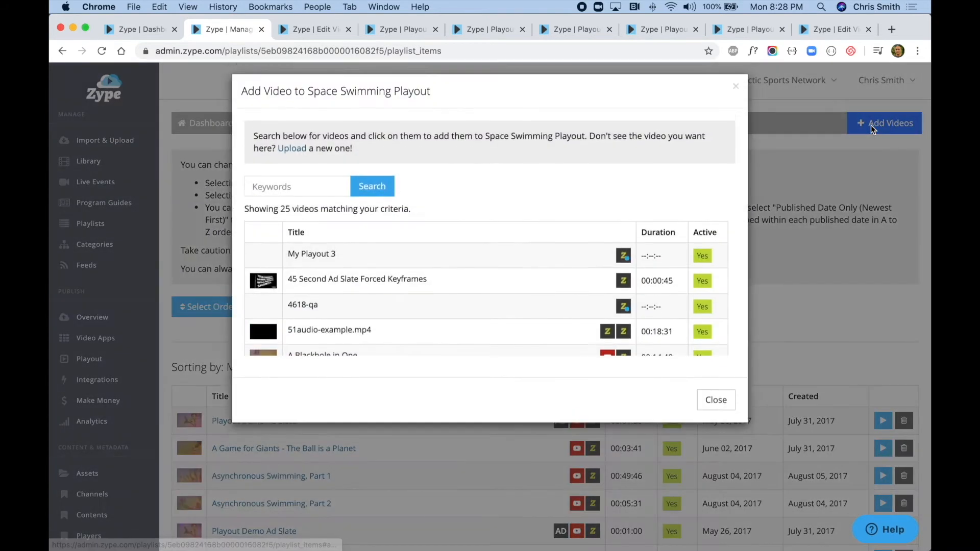
click(272, 191)
text(P)
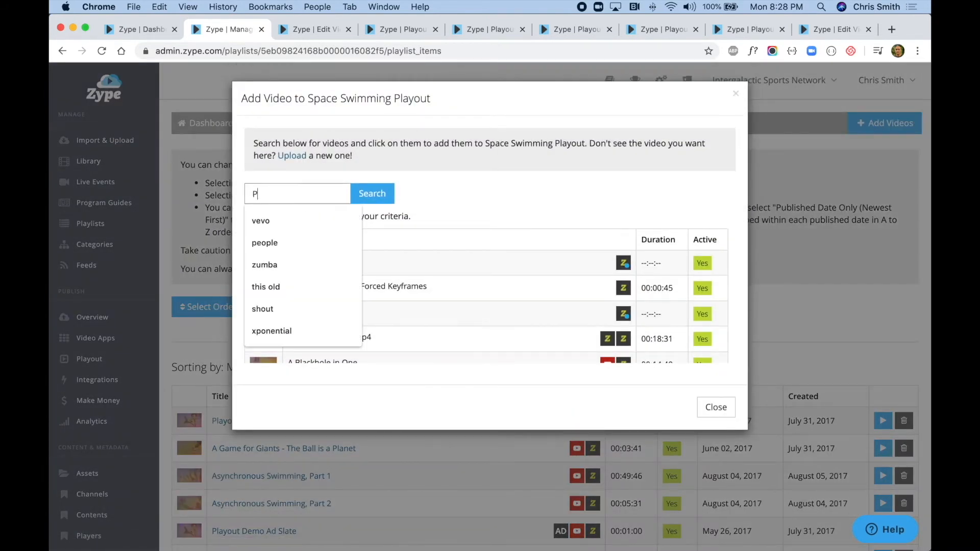
text(layout demo ad slate)
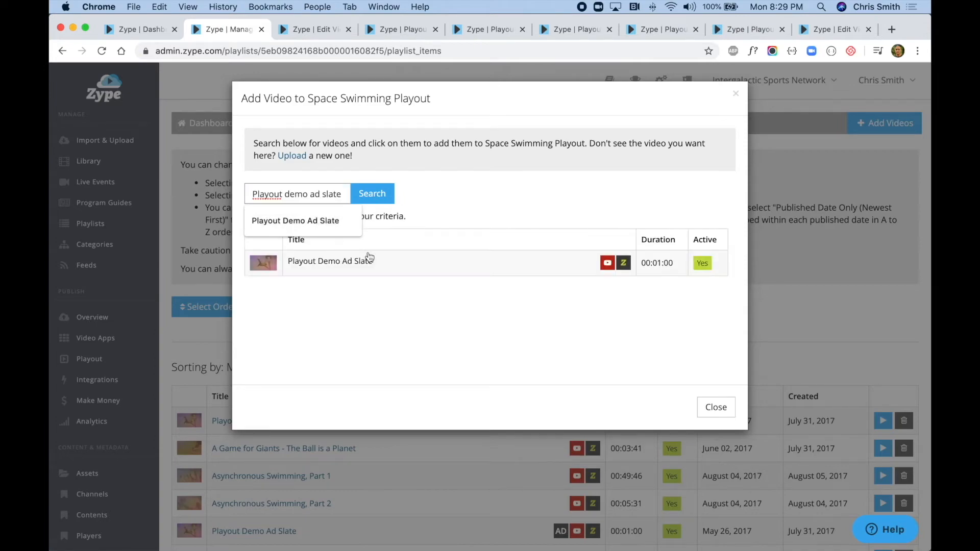
click(369, 259)
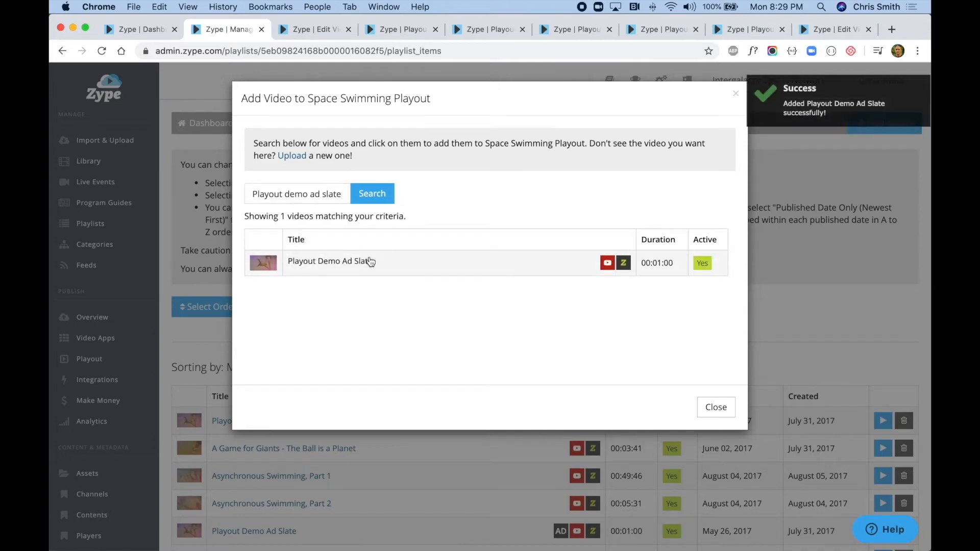
click(715, 407)
scroll(541, 364, down, 10)
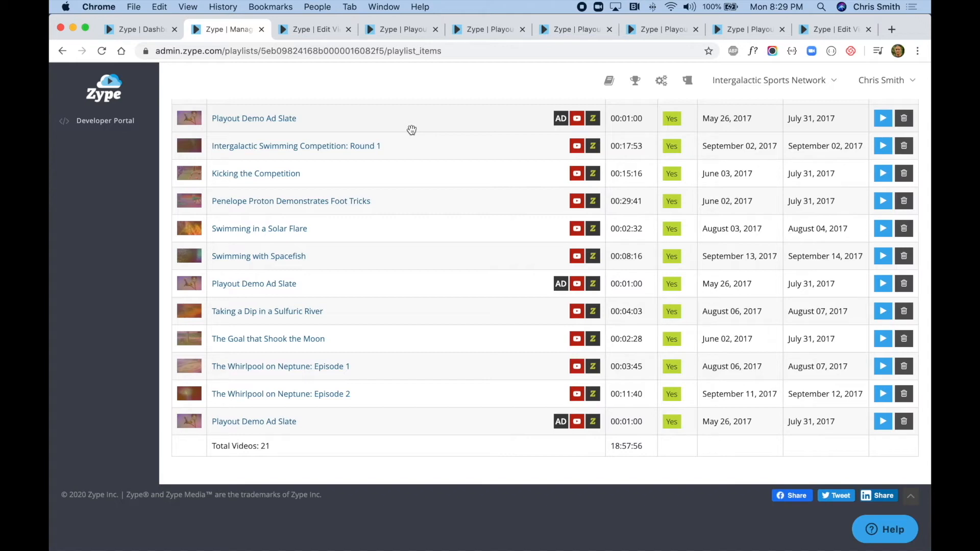
scroll(383, 110, up, 10)
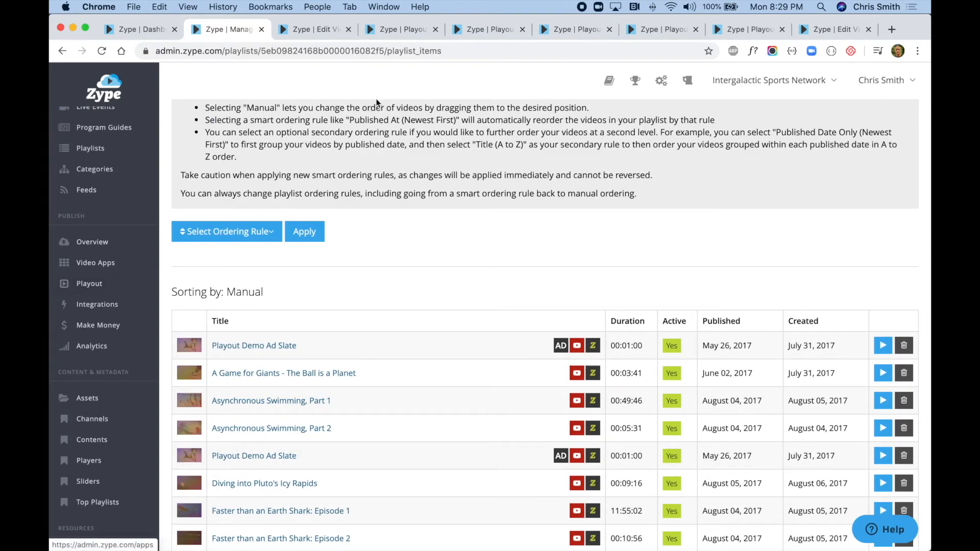
- Look over the playout channels page and review the list of existing playout destinations with their types and output types
click(403, 30)
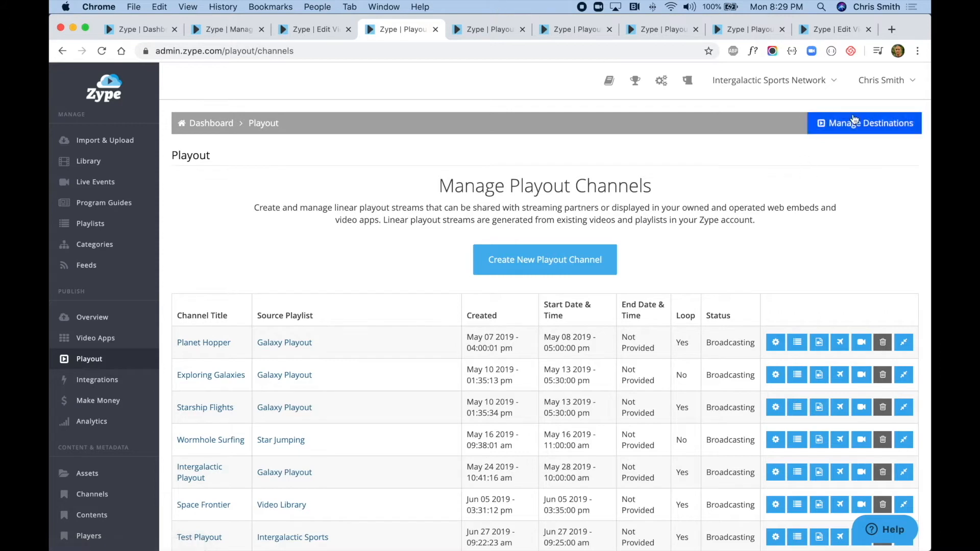
click(491, 25)
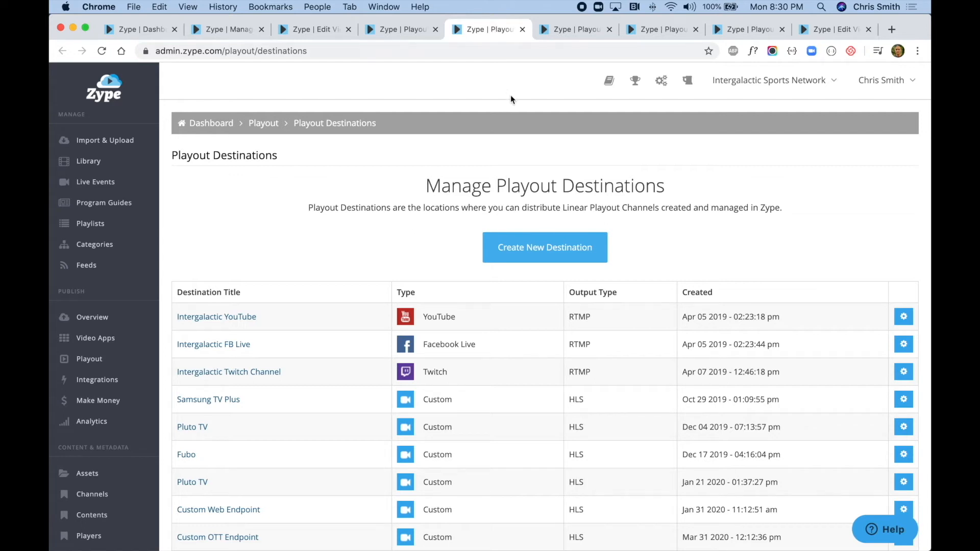
scroll(522, 118, down, 1)
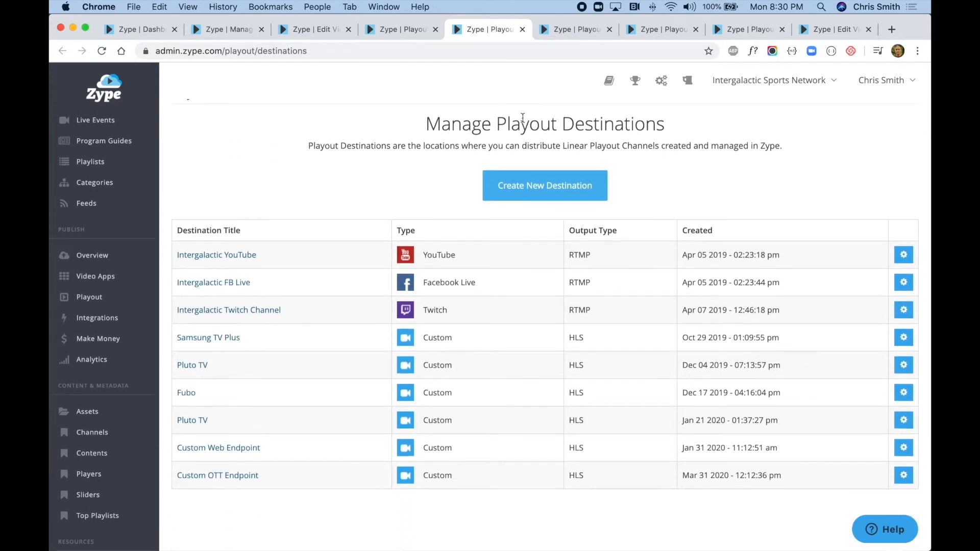
scroll(522, 118, up, 1)
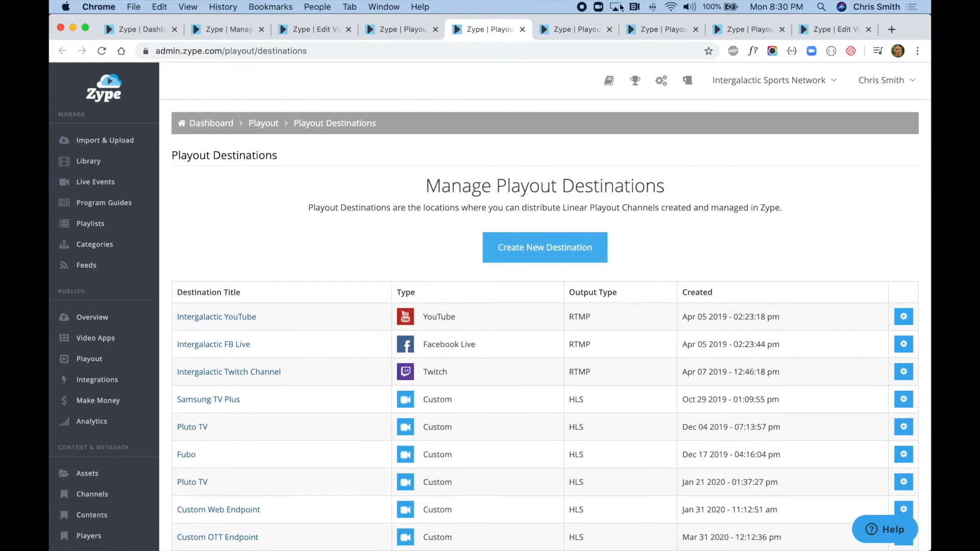
- In the new playout destination form, set the destination type to YouTube and review the remaining fields
click(583, 29)
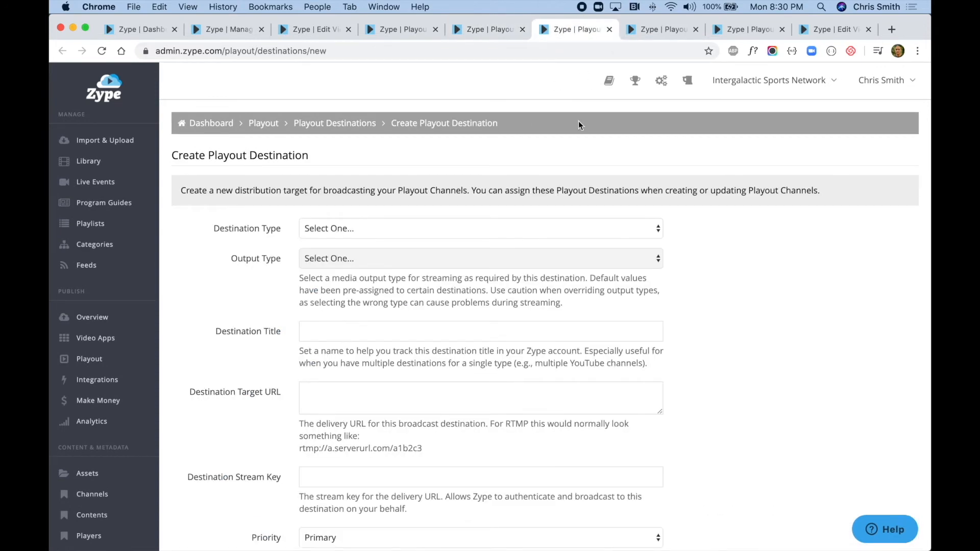
click(453, 229)
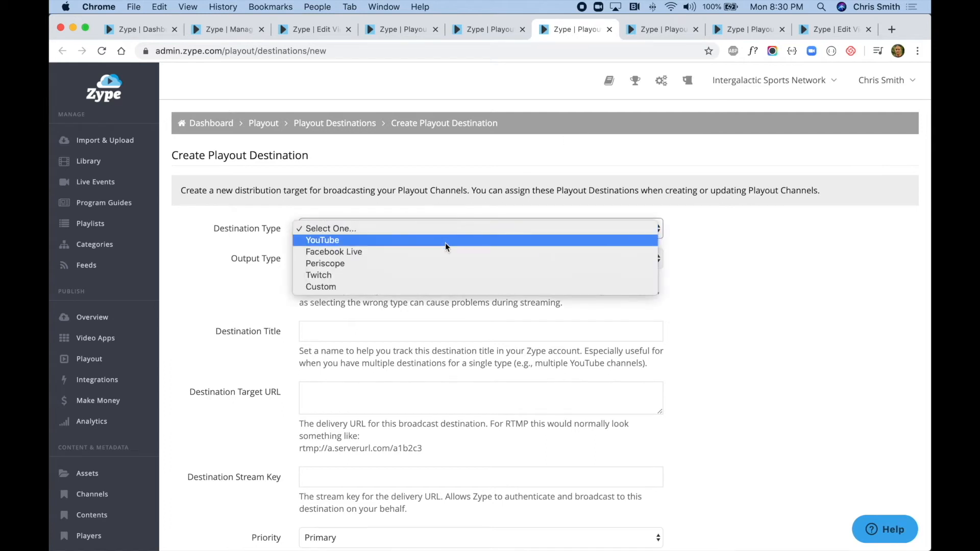
click(445, 243)
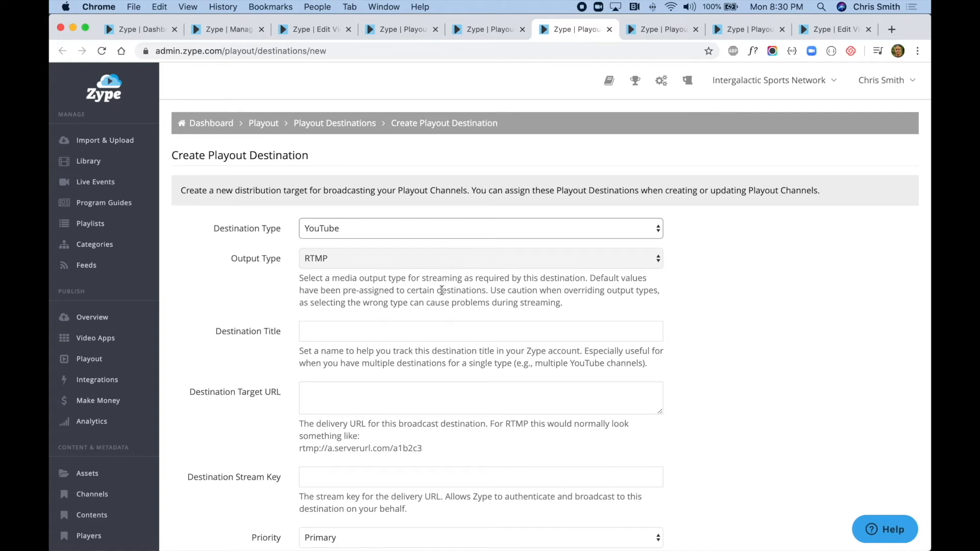
scroll(442, 290, down, 1)
scroll(442, 294, down, 1)
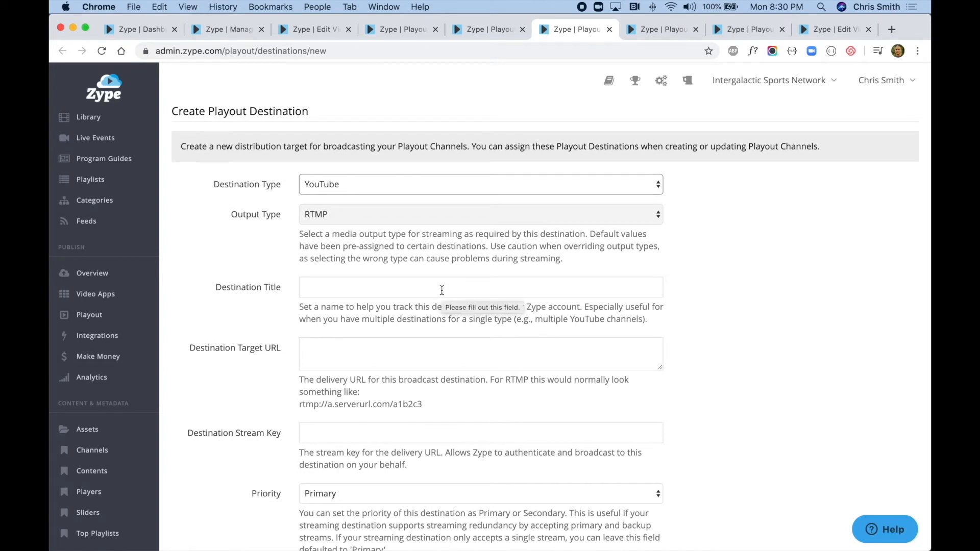
scroll(442, 290, down, 1)
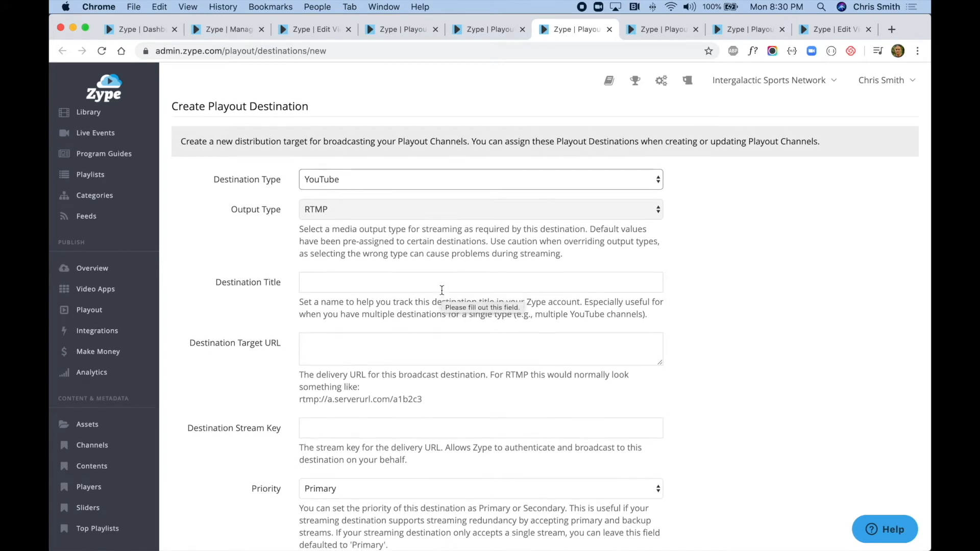
scroll(663, 272, up, 1)
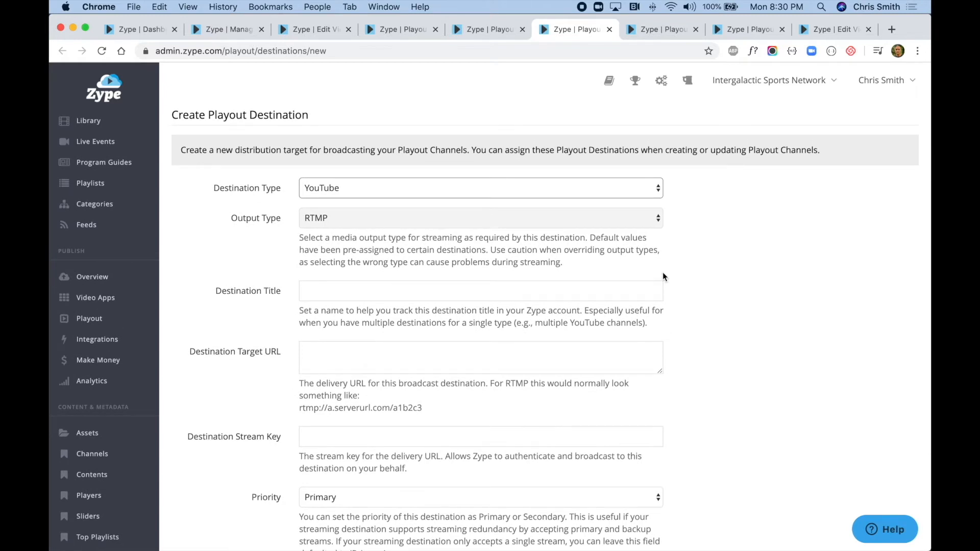
scroll(663, 277, up, 1)
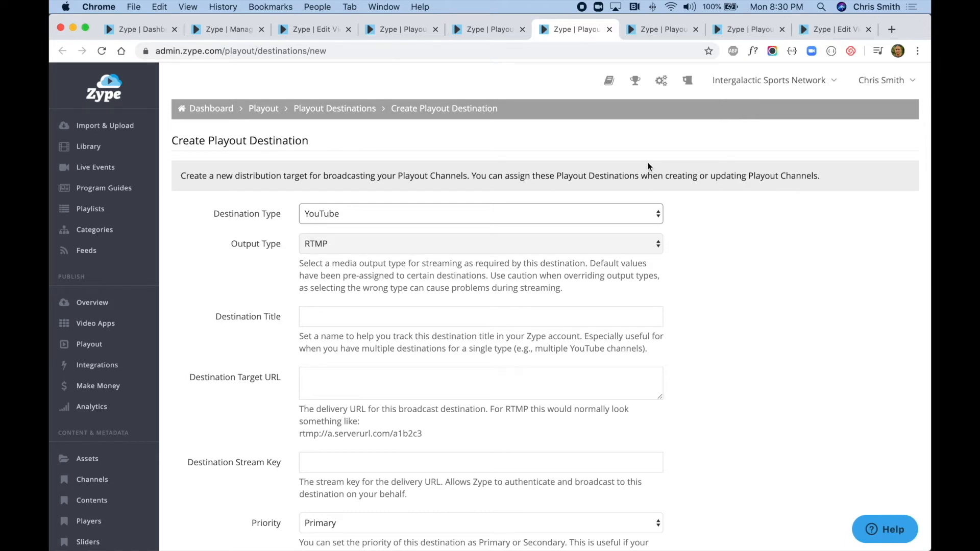
- Go to the new playout channel form and title the channel "Space Swimming"
click(653, 35)
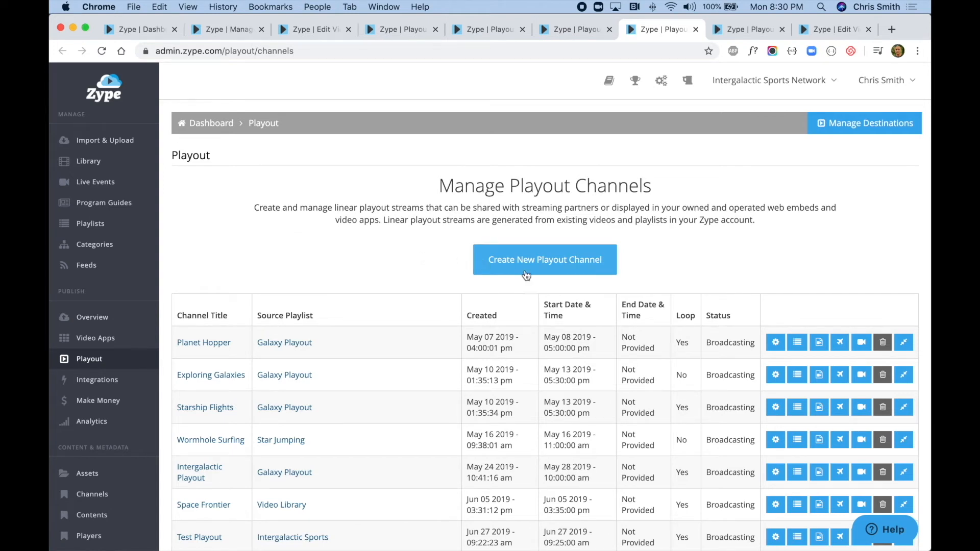
click(733, 33)
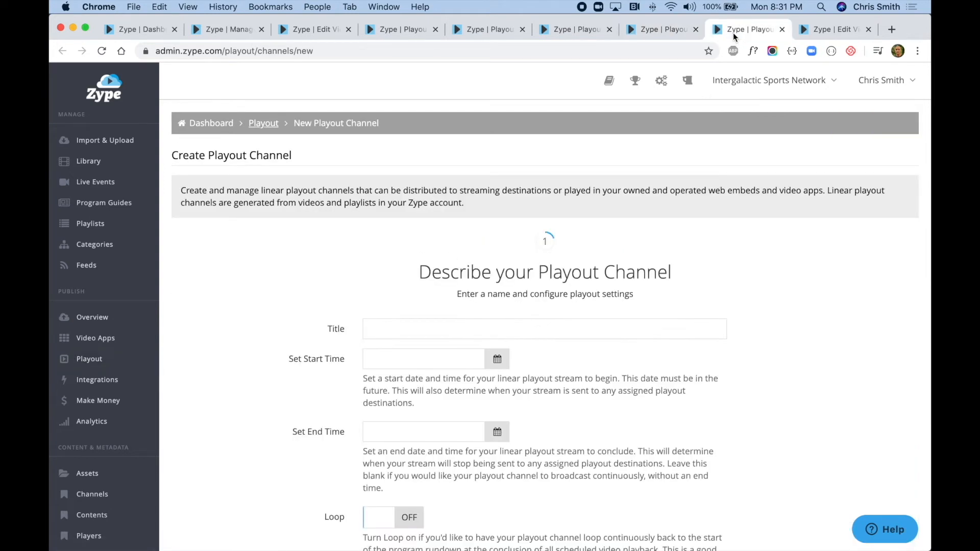
click(404, 333)
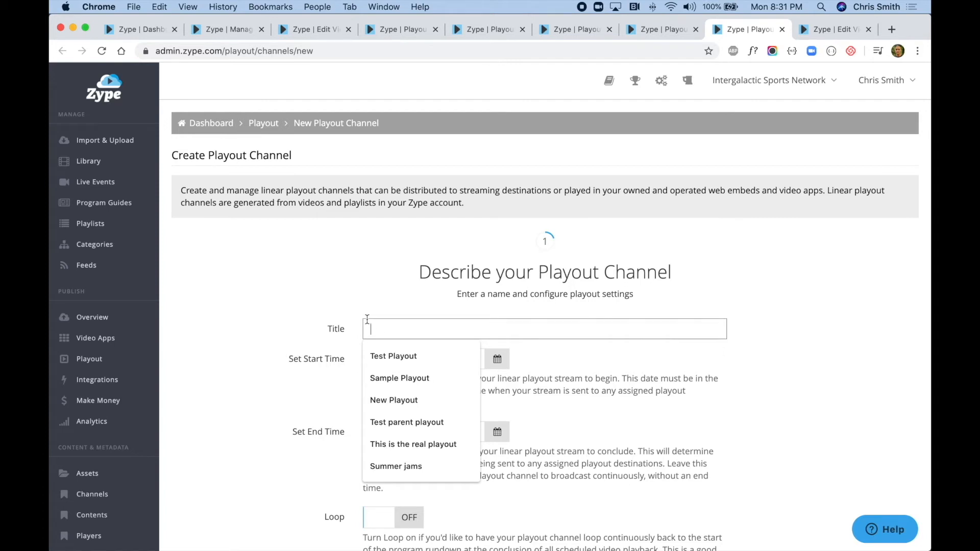
text(Space Swi)
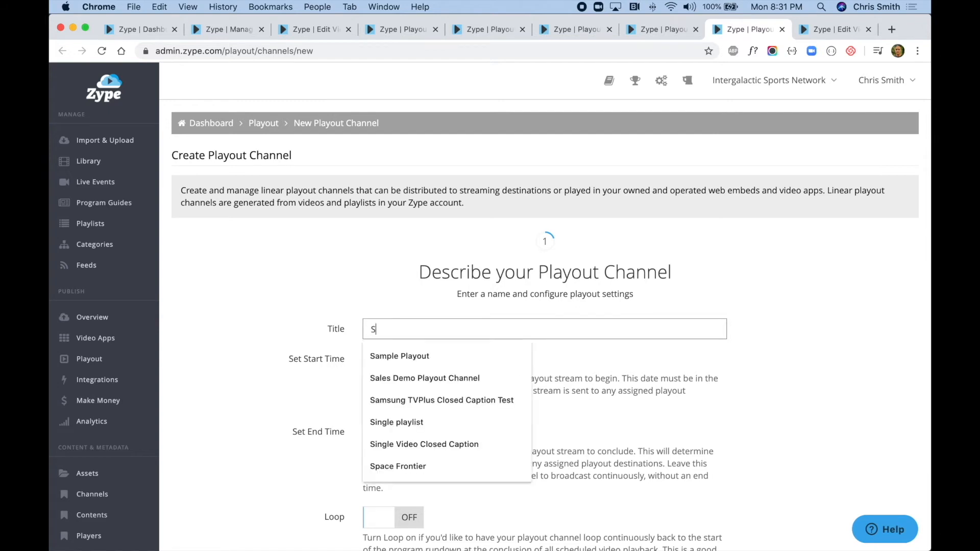
key(BackSpace)
key(BackSpace)
text(wimming)
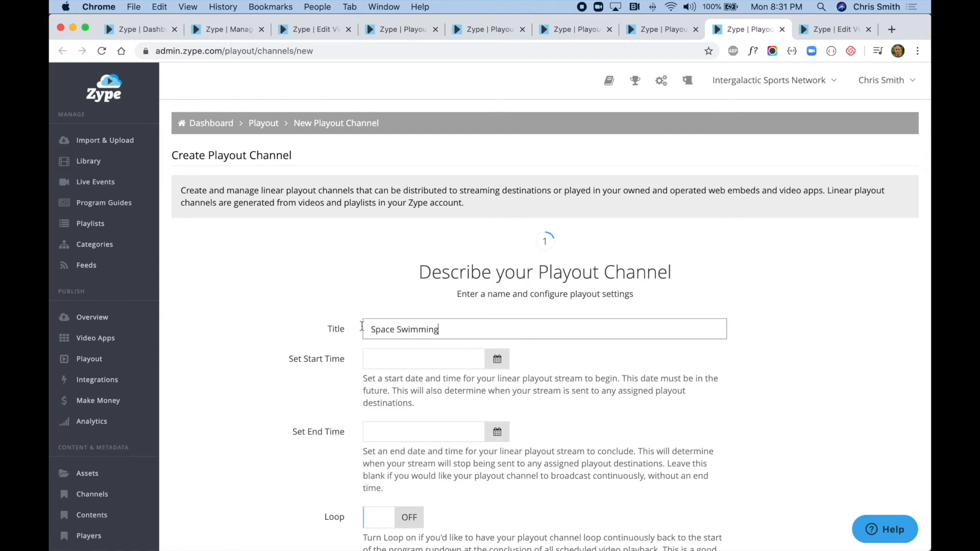
click(311, 365)
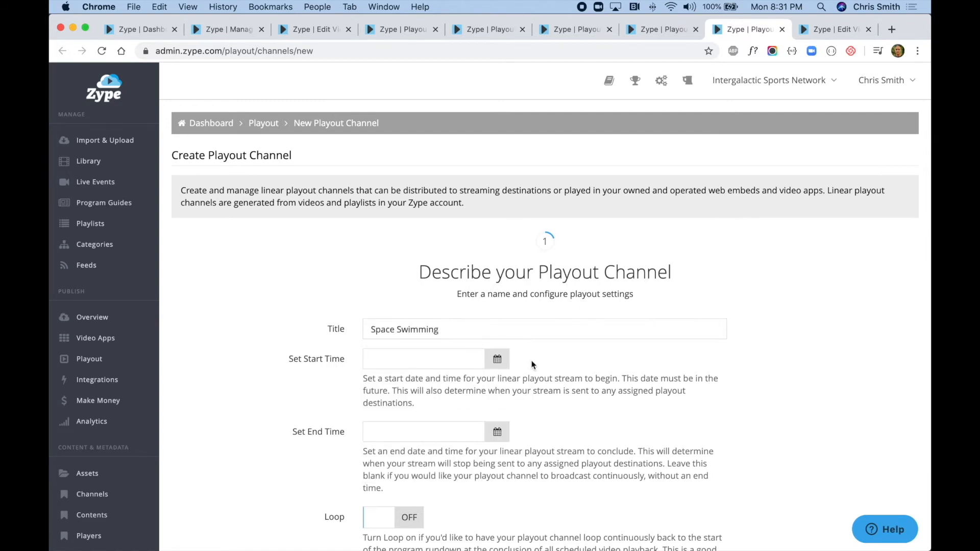
- Set the playout channel's start time to May 4, 2020 at 8:45 PM
click(502, 364)
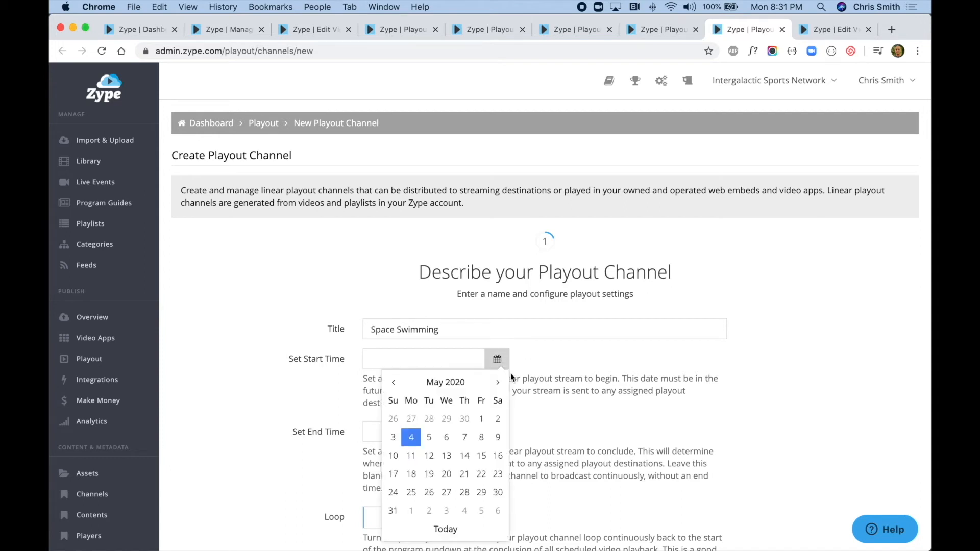
click(411, 437)
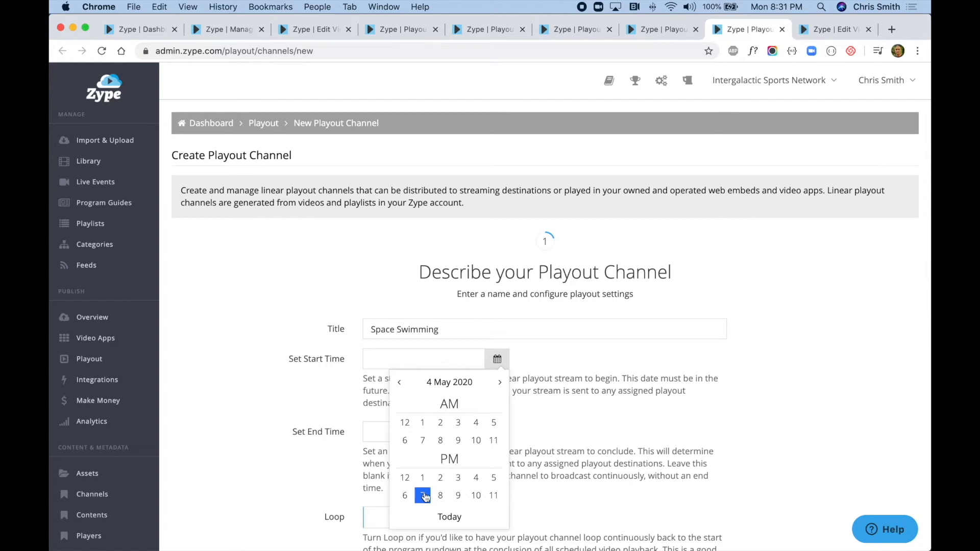
click(442, 497)
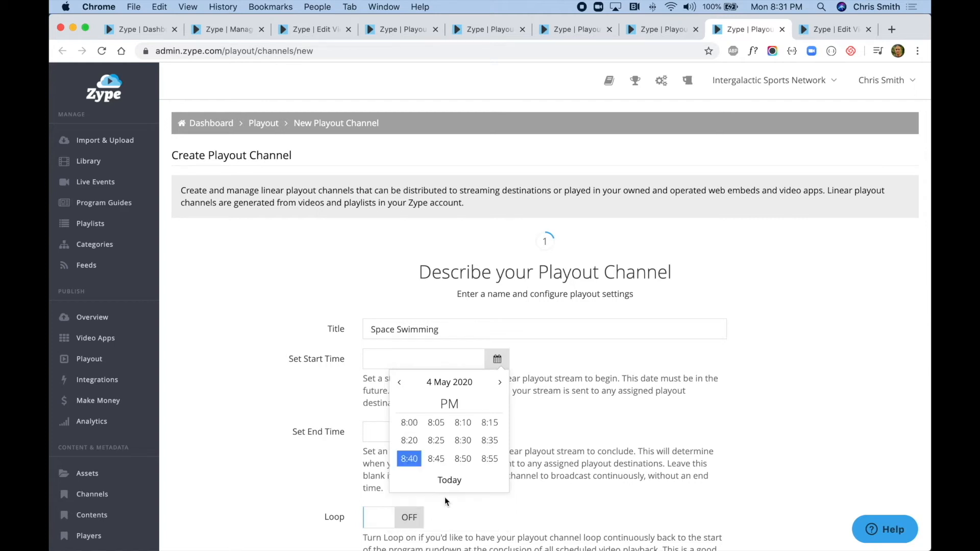
click(441, 460)
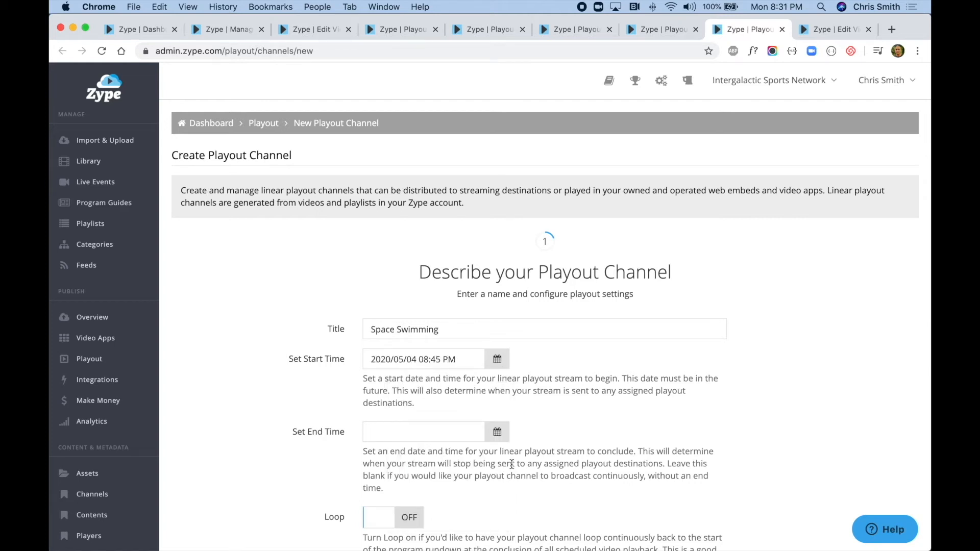
- Leave the end time blank, turn on looping for the channel, and save the channel description
scroll(516, 465, down, 3)
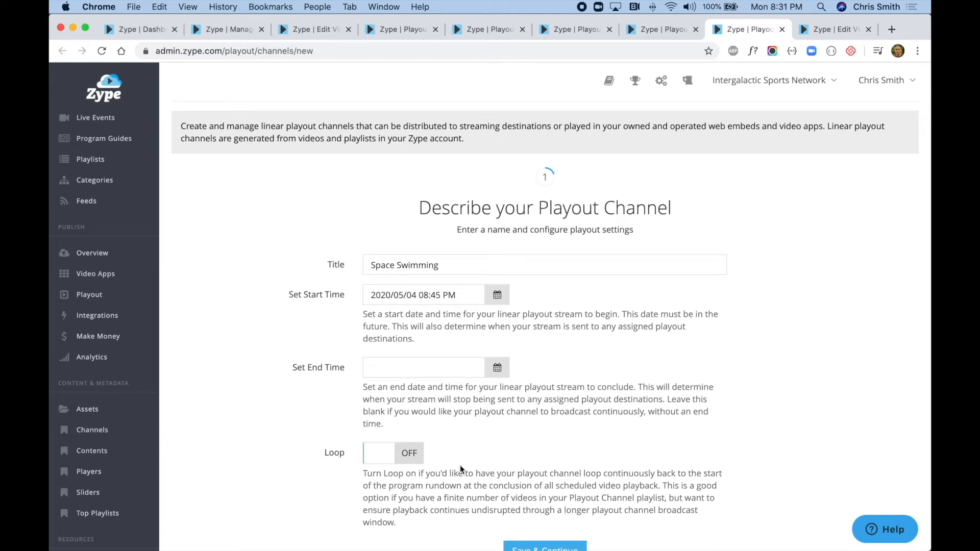
scroll(413, 458, down, 1)
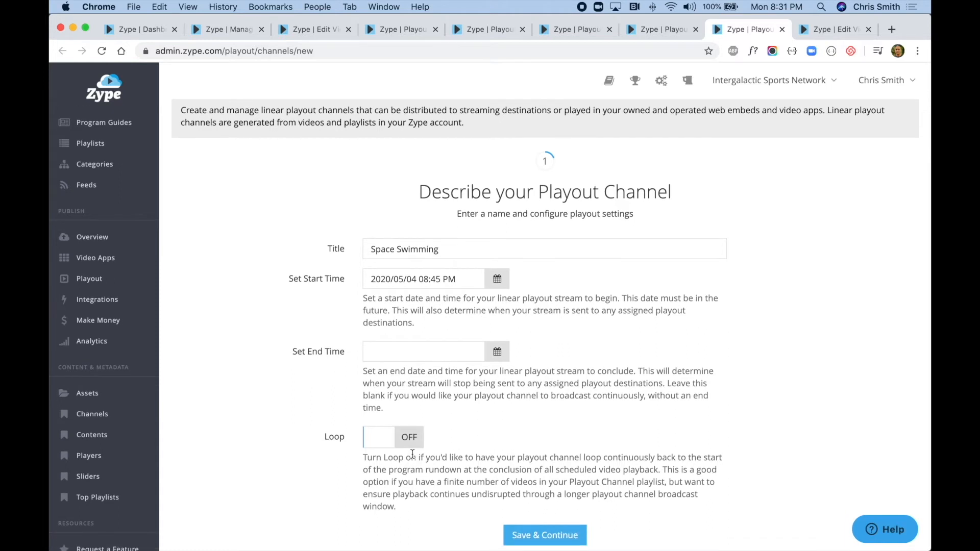
scroll(411, 452, down, 1)
click(410, 433)
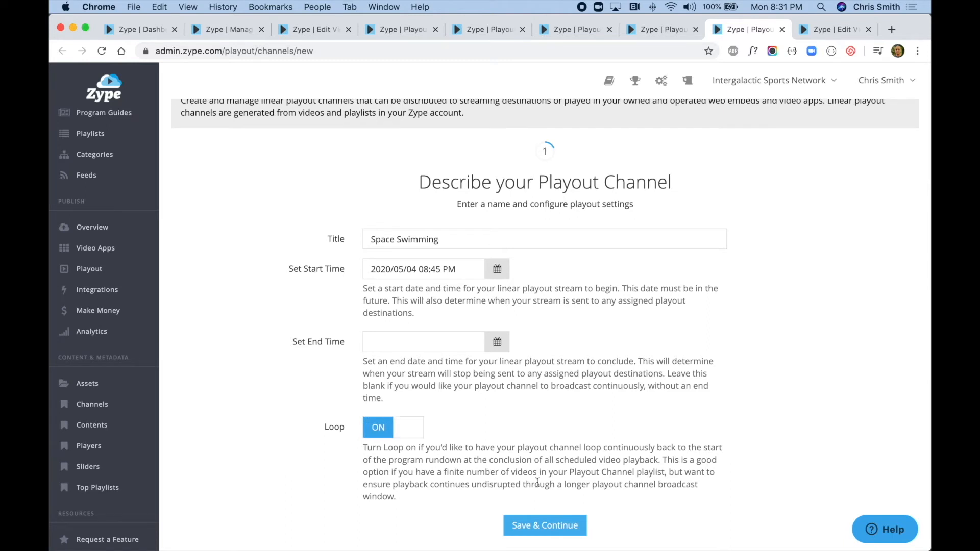
click(540, 525)
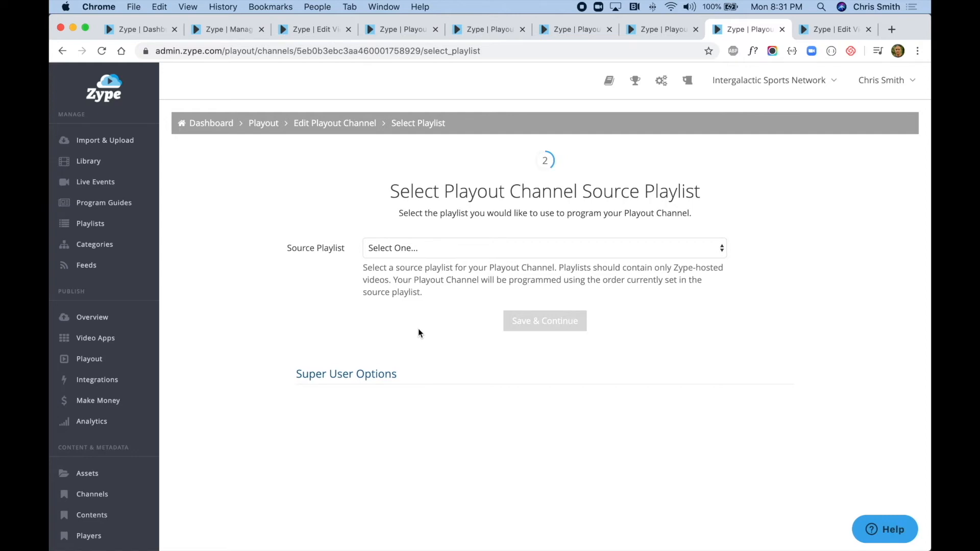
- Choose Space Swimming Playout as the channel's source playlist, check the variant validation, and save the selection
click(508, 248)
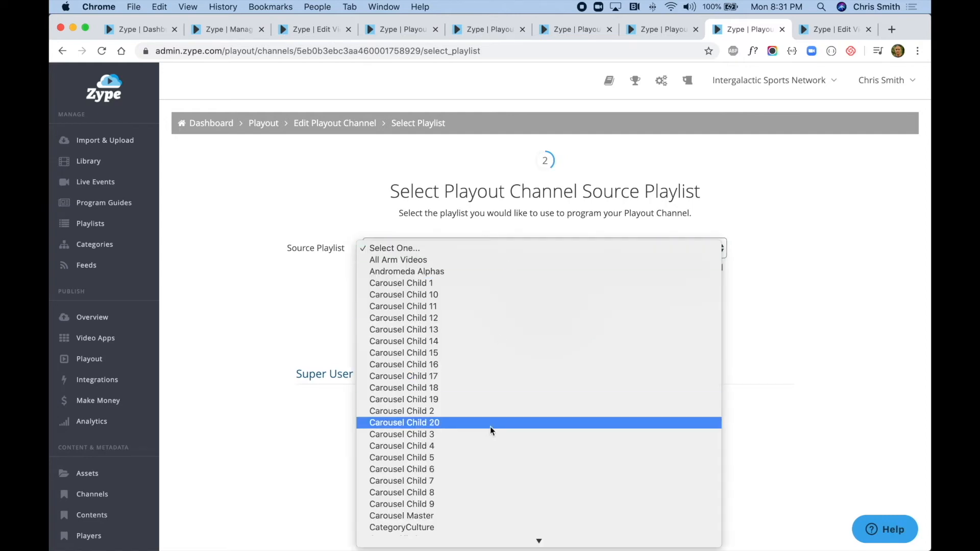
scroll(490, 427, down, 10)
click(485, 410)
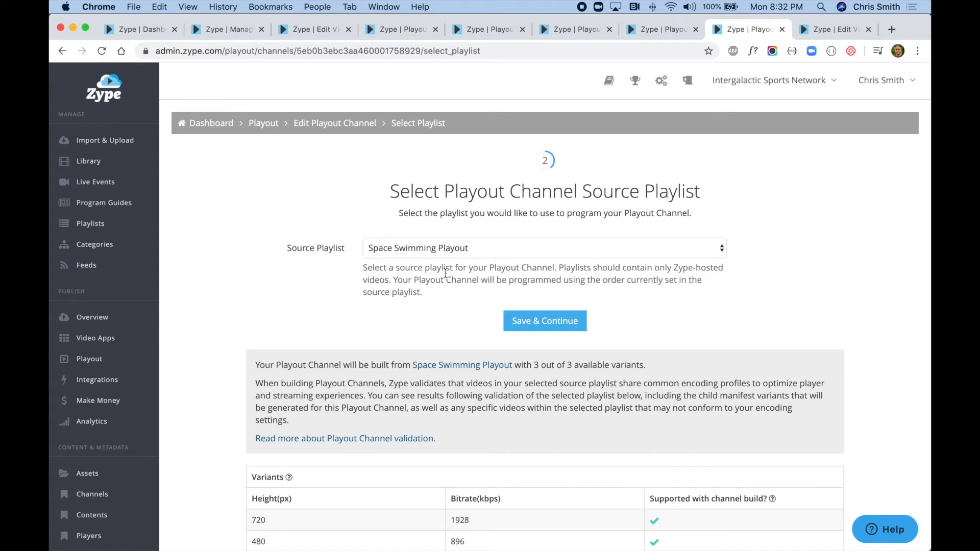
scroll(445, 273, down, 3)
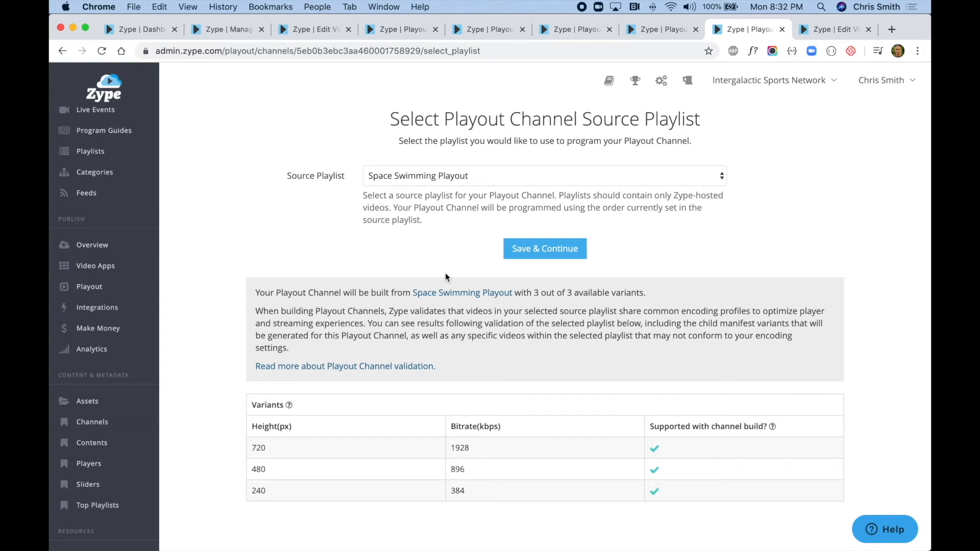
click(550, 252)
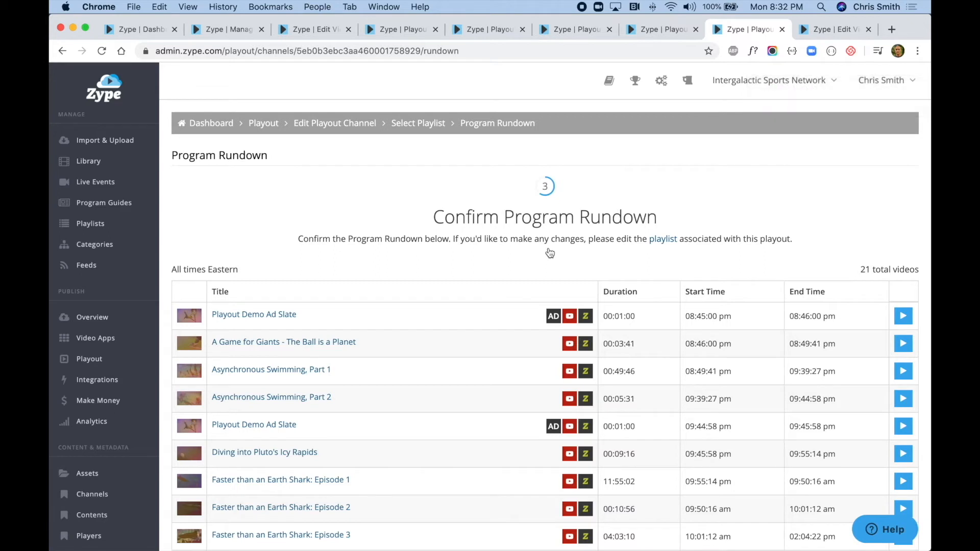
- Review the full program rundown with its ad slates and start and end times, and accept it
scroll(549, 252, down, 5)
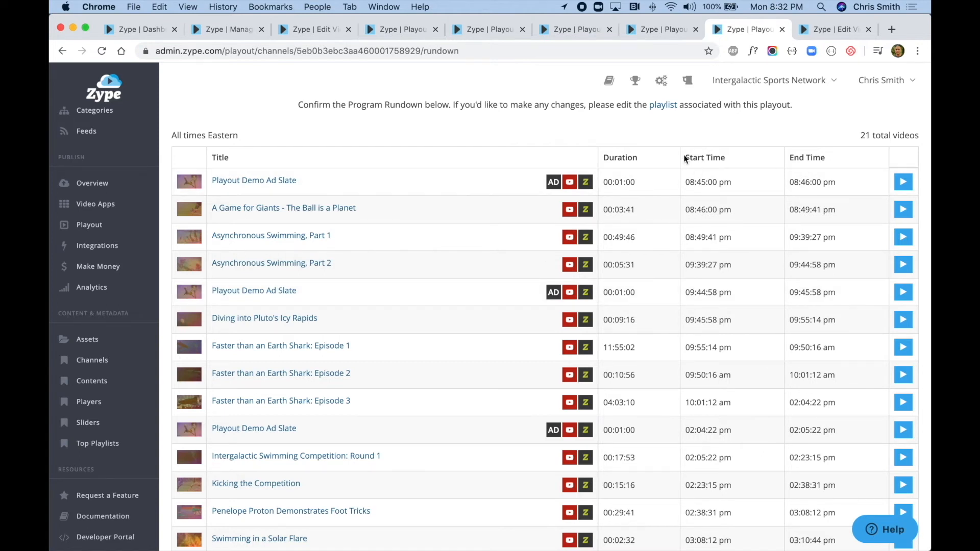
scroll(684, 159, down, 6)
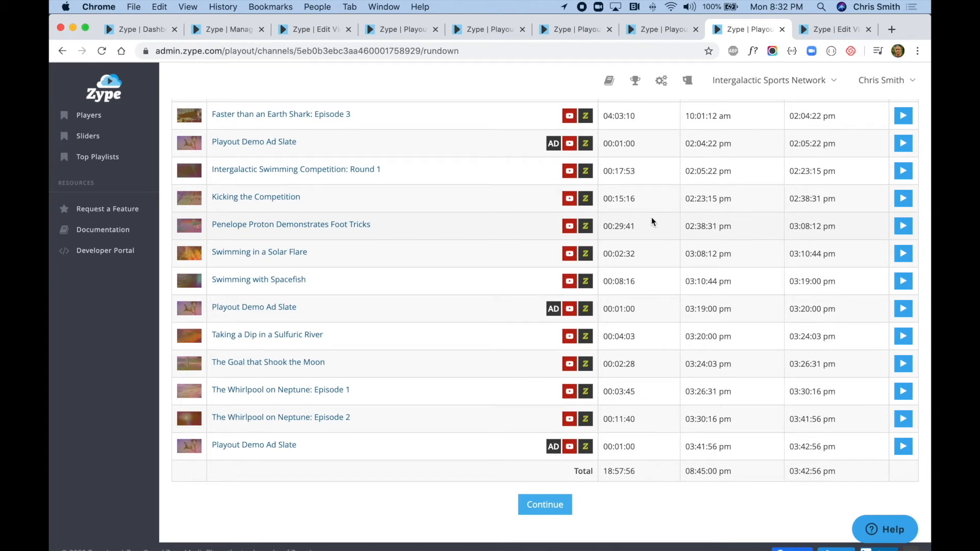
scroll(651, 217, up, 1)
scroll(651, 219, down, 1)
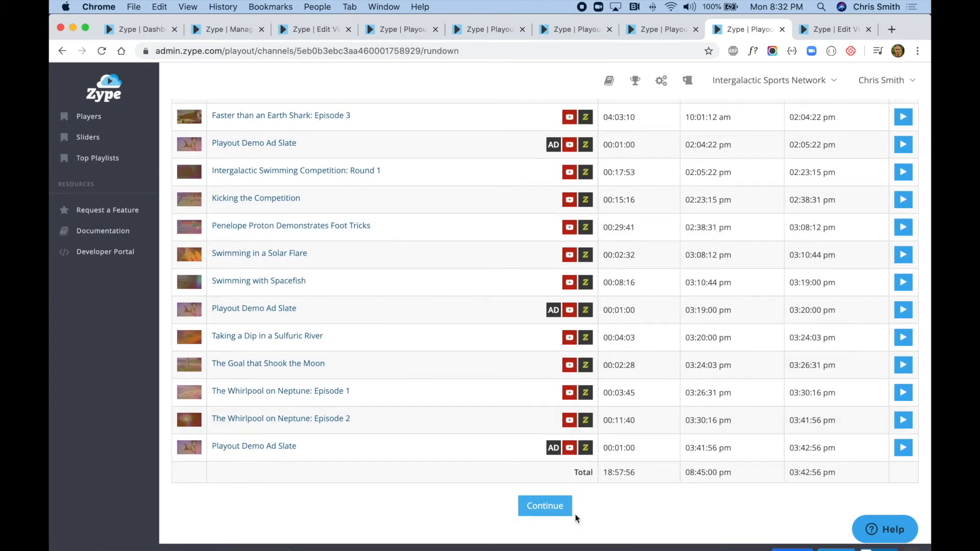
click(547, 506)
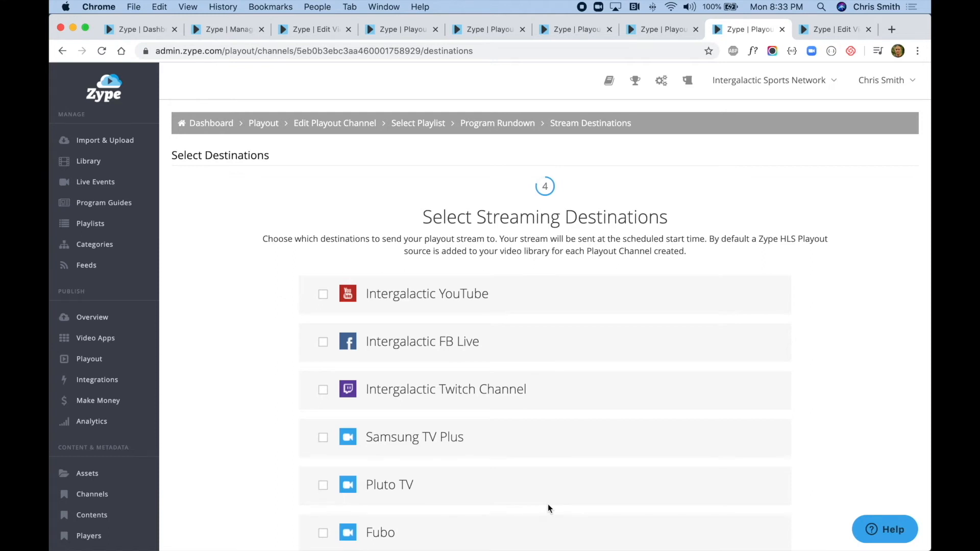
- Keep only the default Zype HLS Playout as streaming destination and confirm the Space Swimming playout
scroll(547, 504, down, 5)
scroll(547, 504, down, 5)
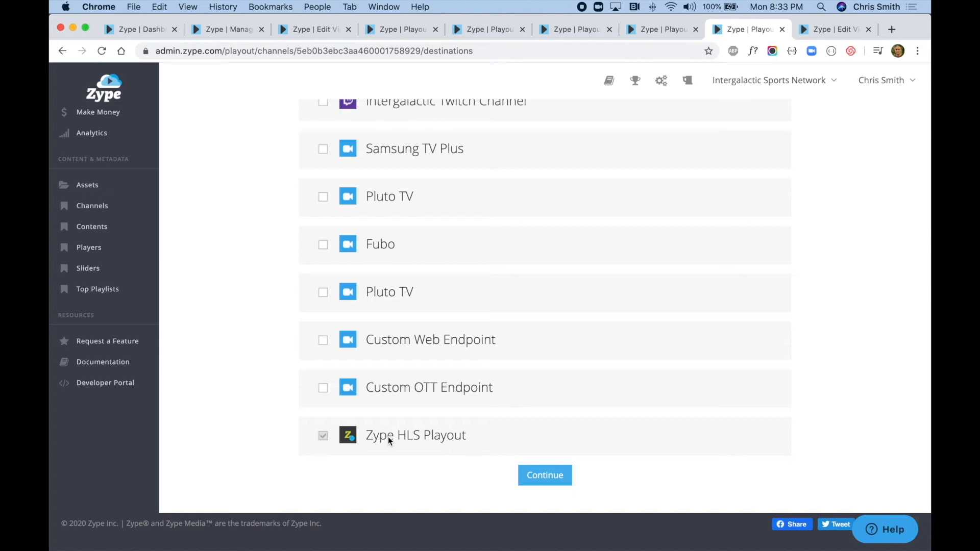
click(556, 477)
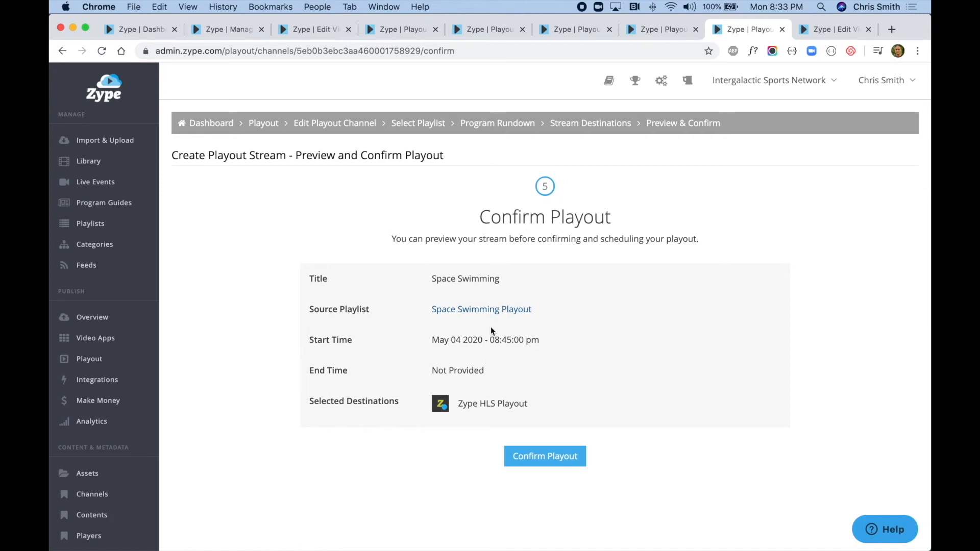
click(546, 461)
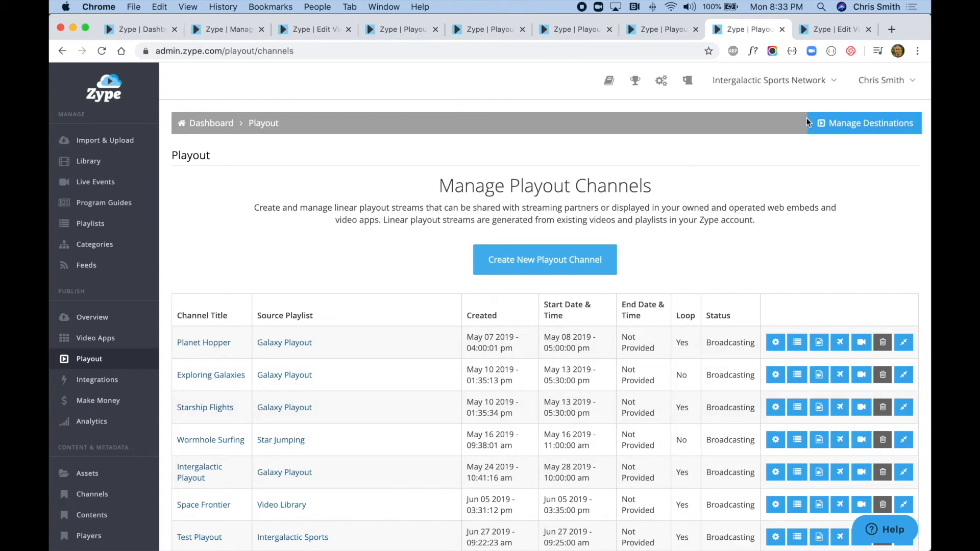
- Switch to the Space Playout video's details and preview its Playout Channel source
click(830, 32)
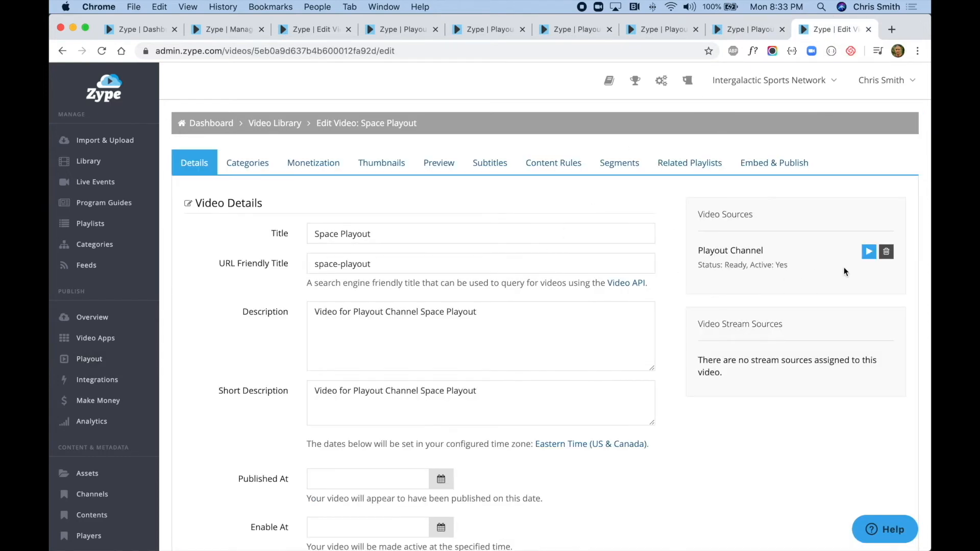
click(868, 255)
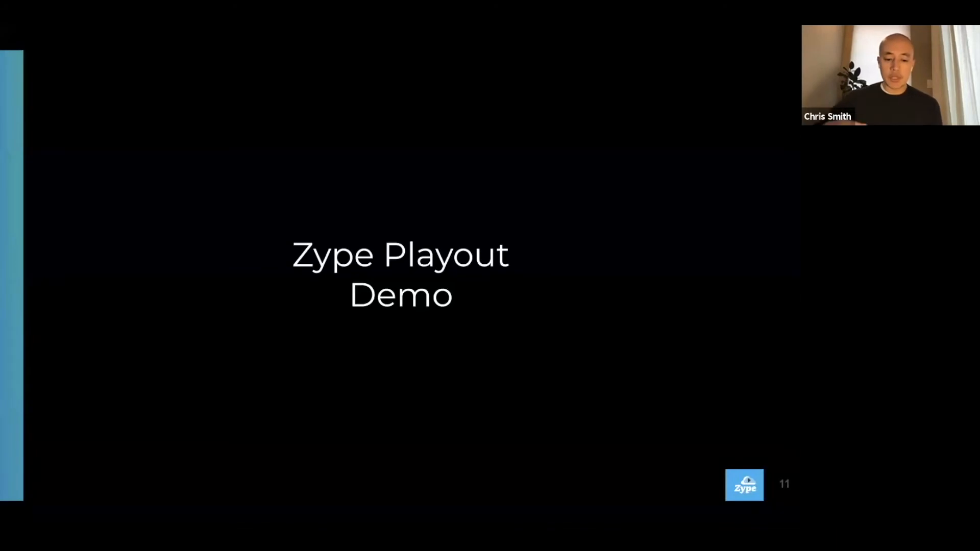
key(Right)
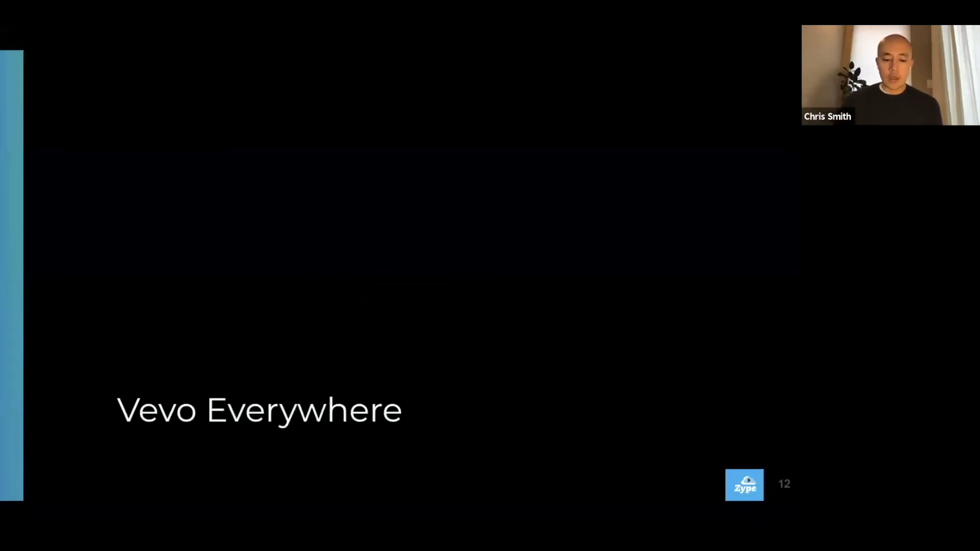